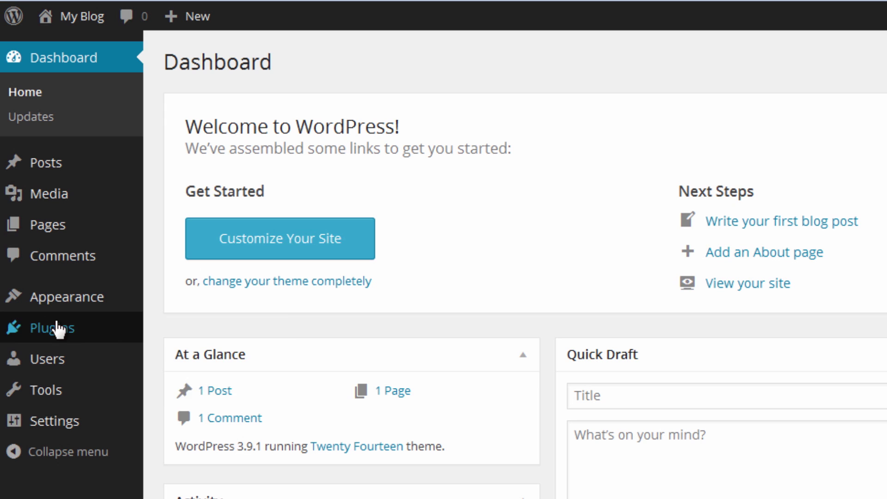
Step: Search Plugins > Add New for 'lockdown' to list the matching plugins
mouse_move(63, 332)
click(90, 329)
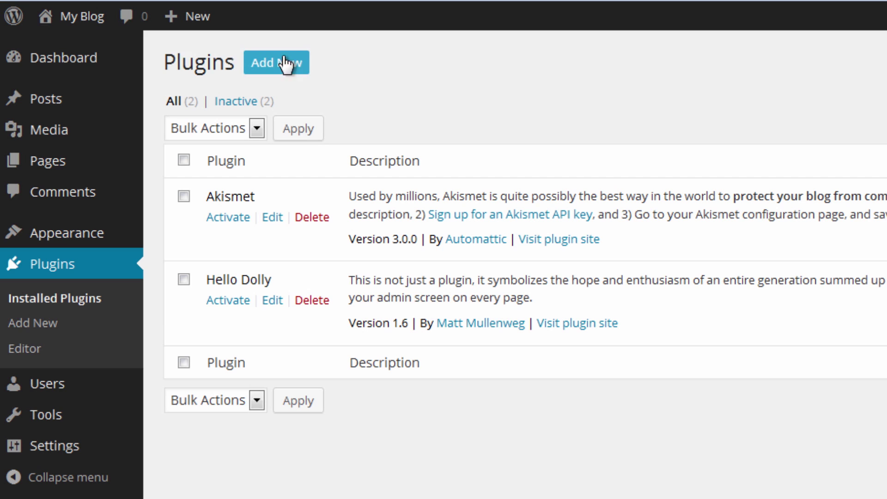
click(265, 65)
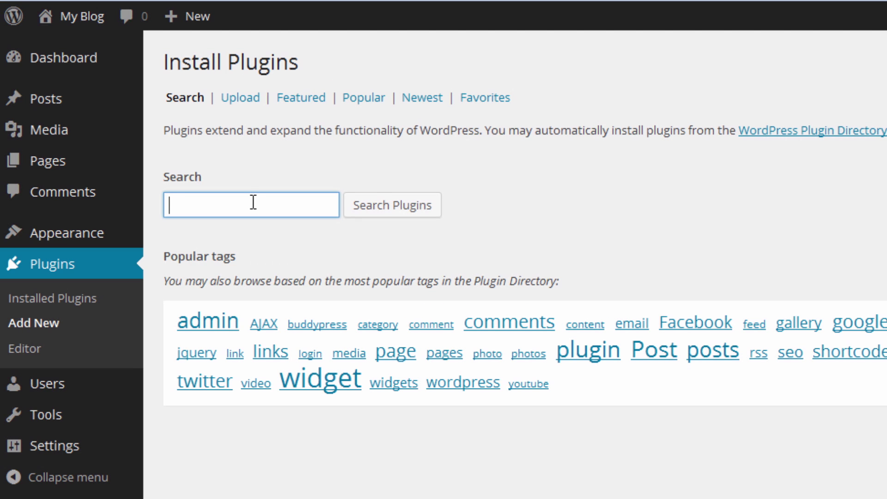
click(253, 202)
text(loc)
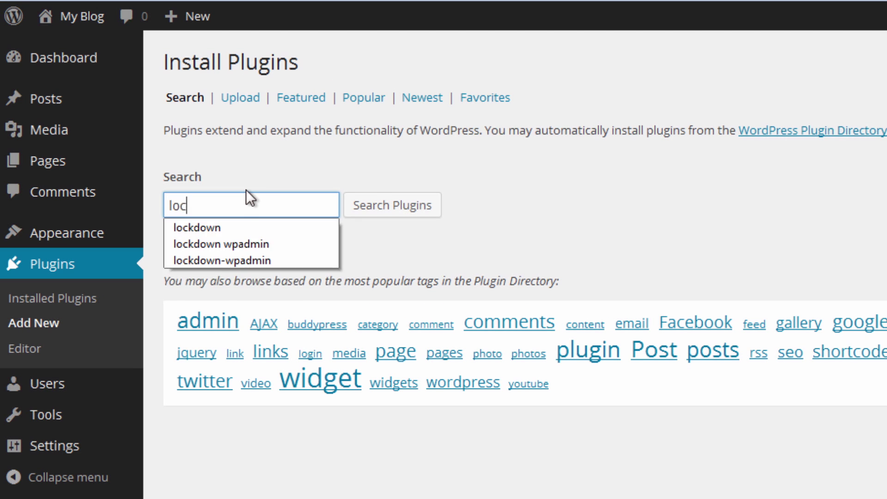
text(kdown)
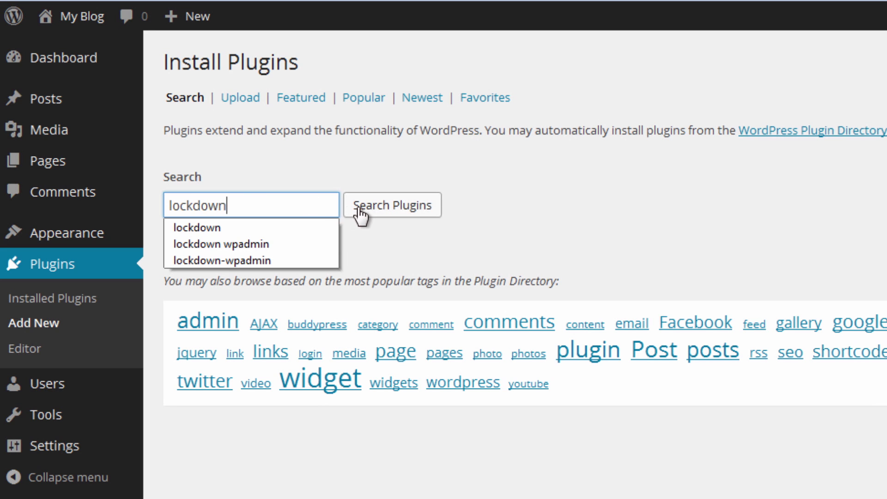
click(361, 213)
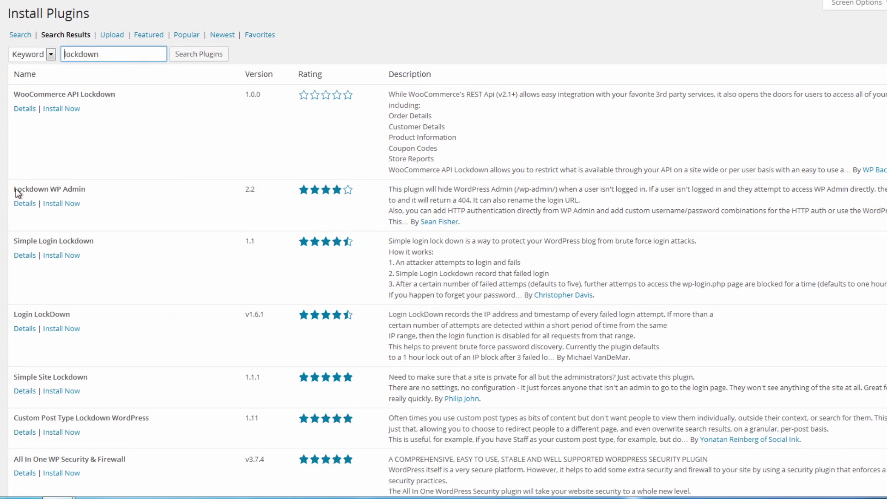
Step: Install the Lockdown WP Admin 2.2 plugin from the search results and activate it
drag(14, 189, 82, 189)
click(95, 190)
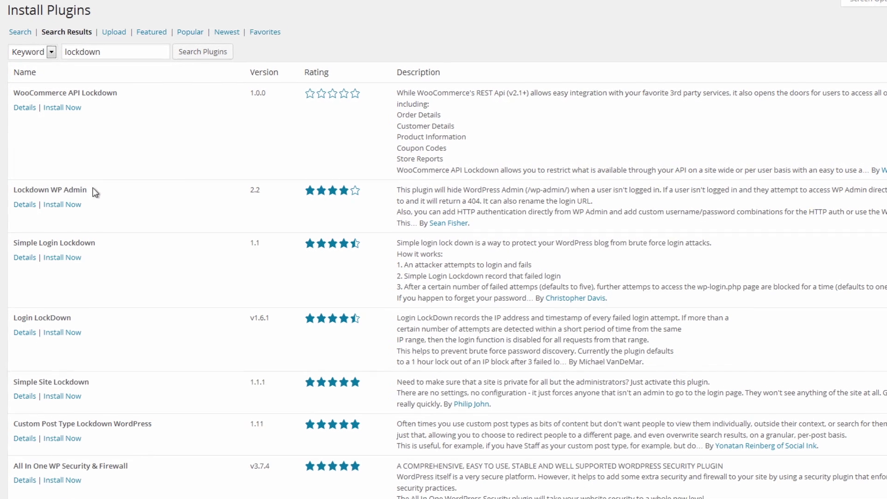
click(109, 234)
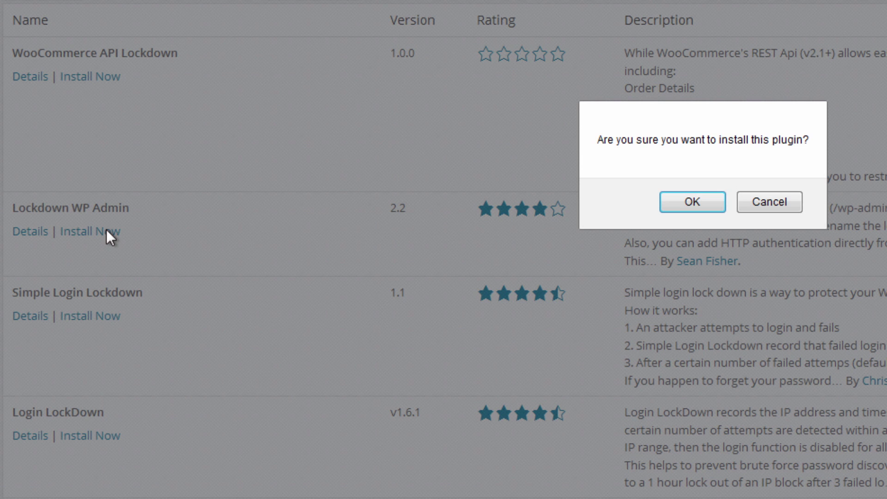
click(687, 197)
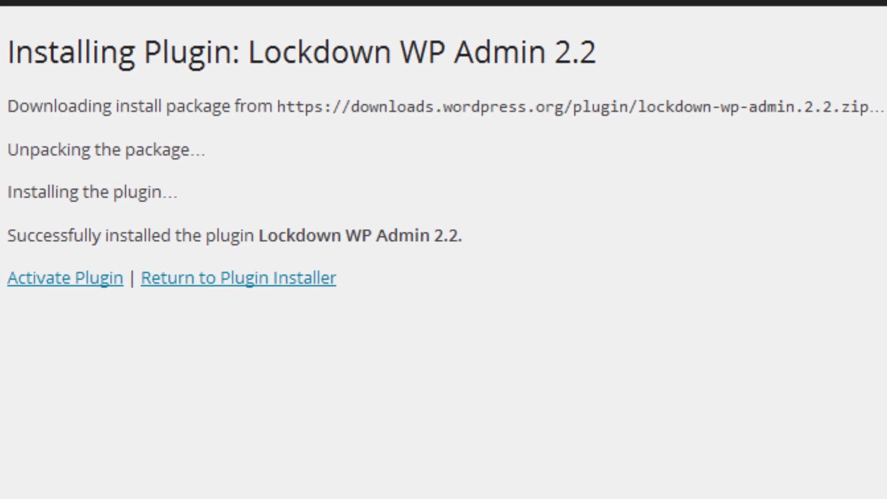
click(109, 283)
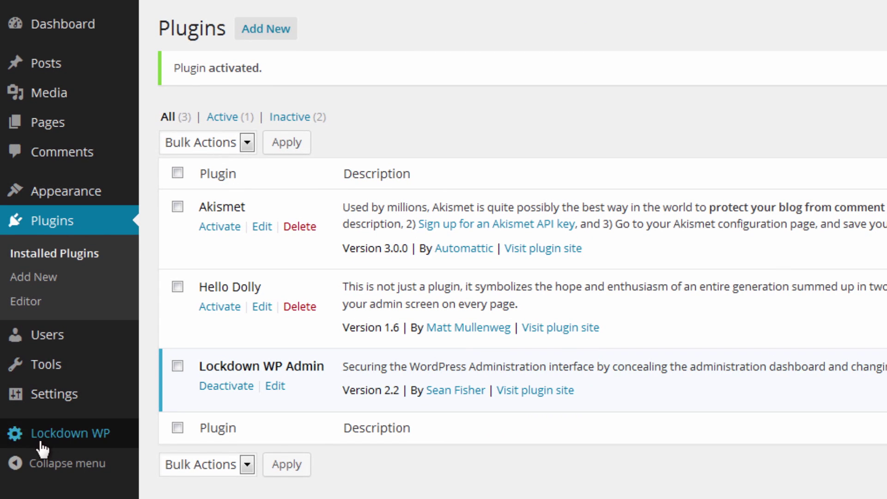
Step: Open the Lockdown WP settings page and tick the option hiding WP Admin from logged-out users
mouse_move(42, 443)
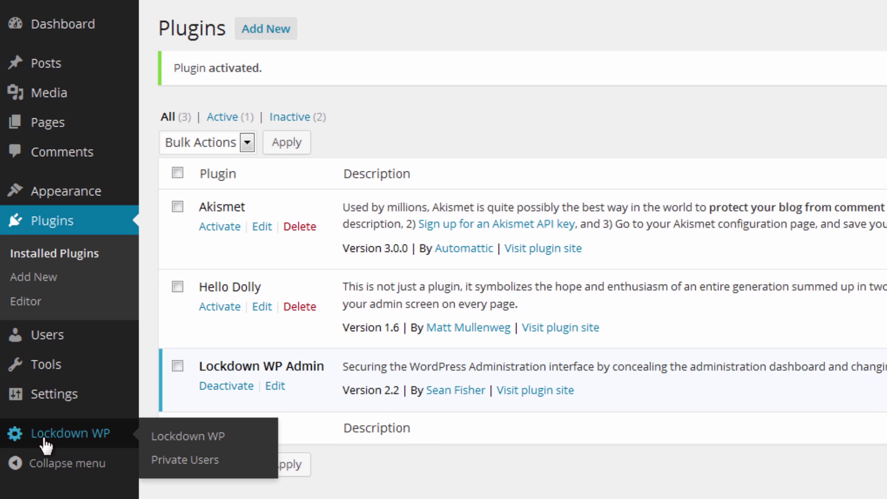
click(194, 437)
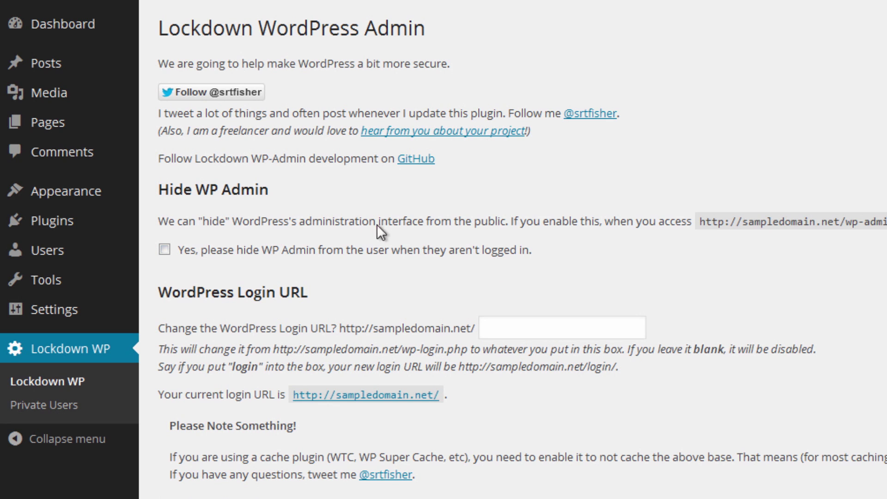
drag(161, 193, 556, 253)
click(714, 226)
click(164, 250)
Step: Enter 'doteasy' as the custom login URL in the Lockdown settings
click(526, 326)
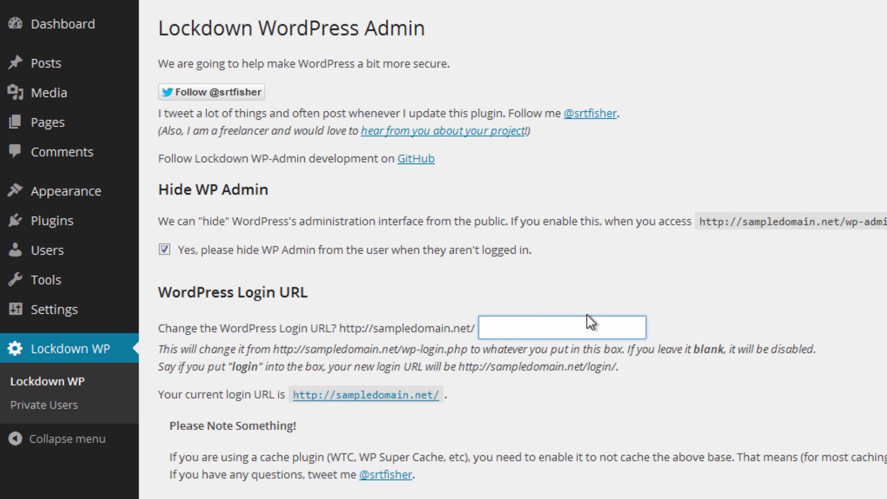
text(doteasy)
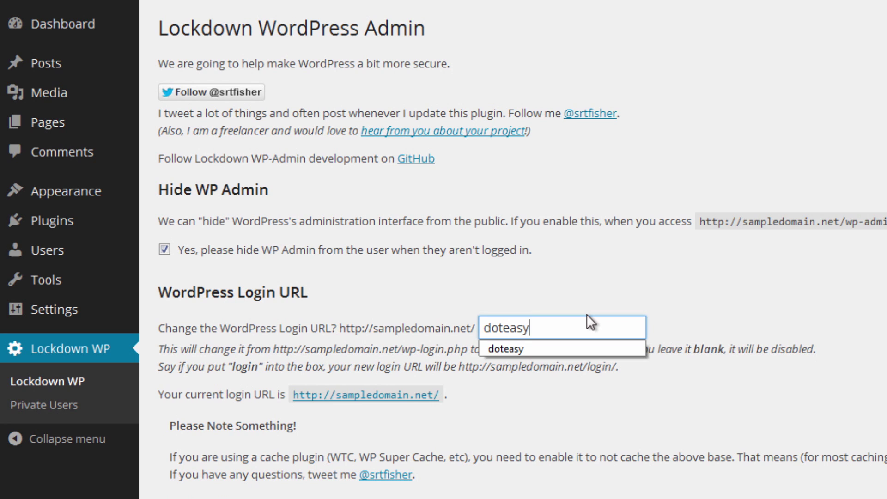
click(701, 326)
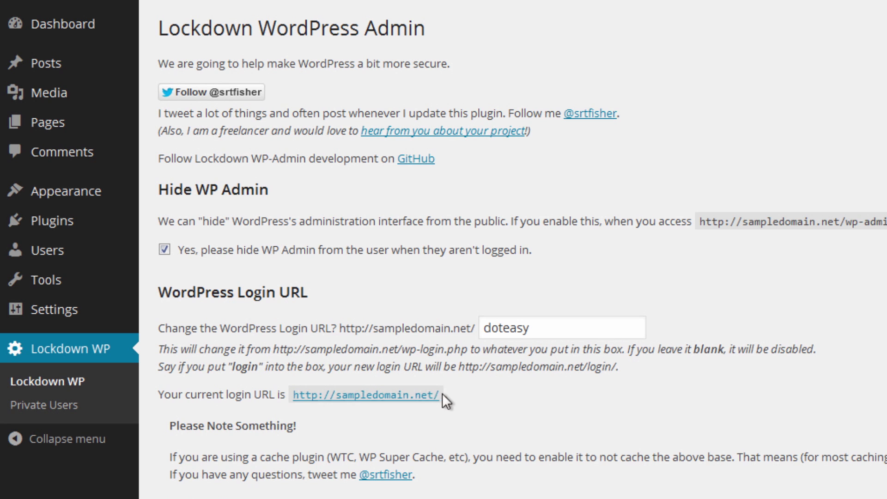
Step: Save the Lockdown settings and open the new sampledomain.net/doteasy login URL in a new tab
scroll(445, 418, down, 5)
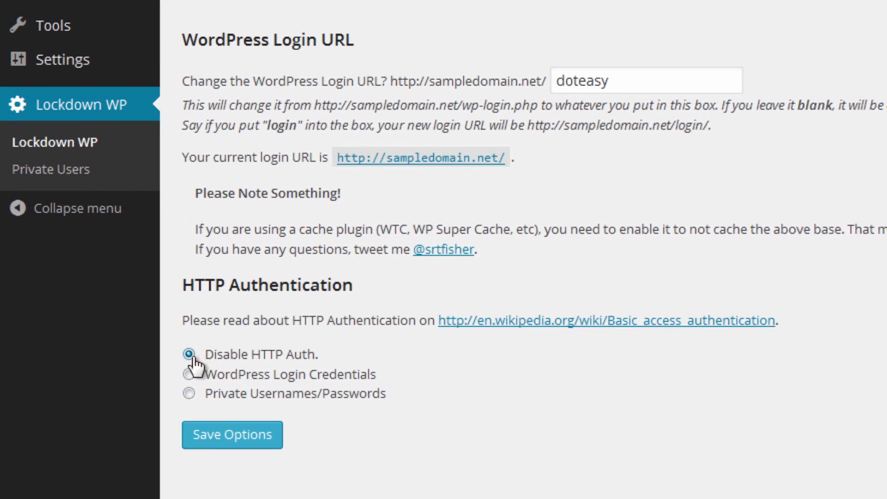
click(244, 436)
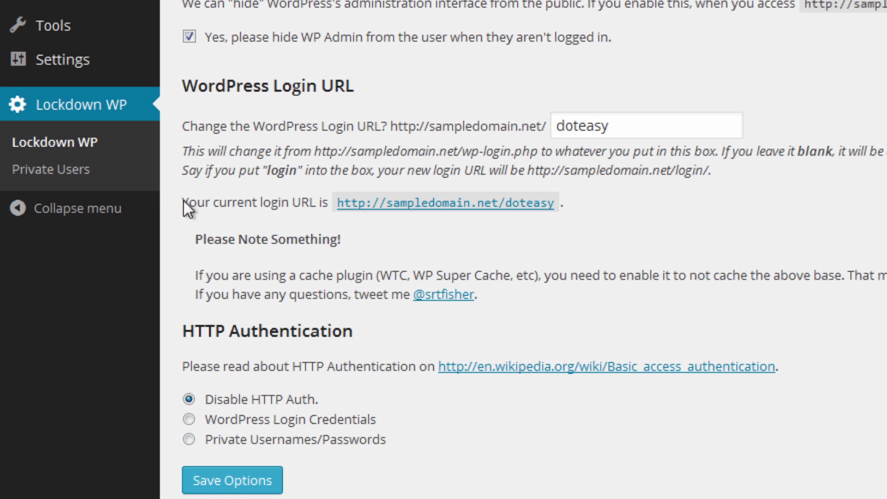
drag(184, 200, 561, 206)
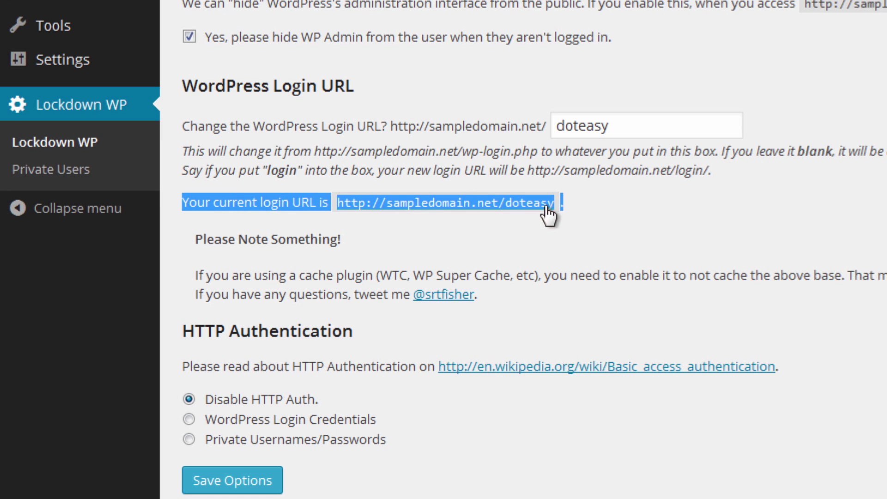
click(610, 206)
right_click(508, 209)
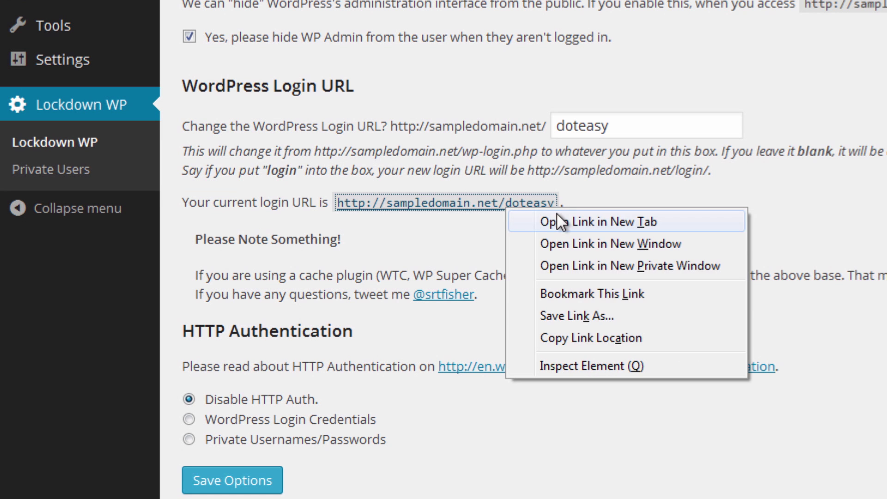
click(563, 217)
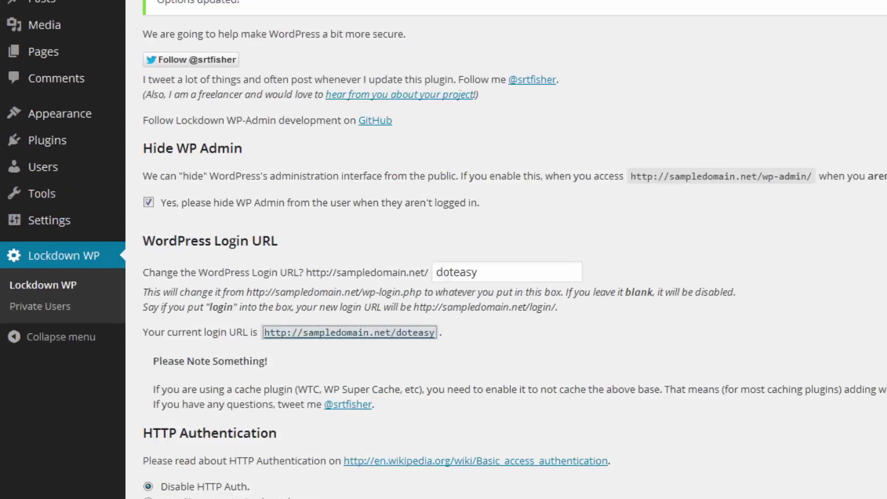
click(365, 12)
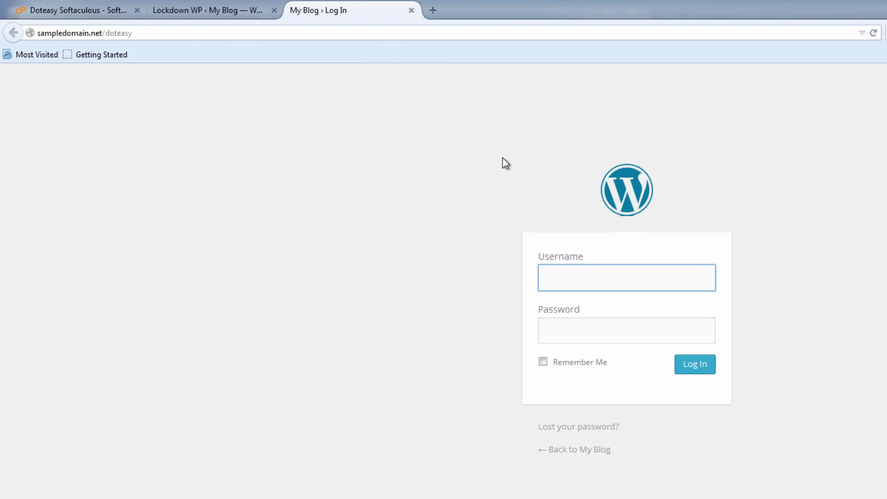
Step: Replace doteasy with wp-admin in the new tab's address bar
click(163, 36)
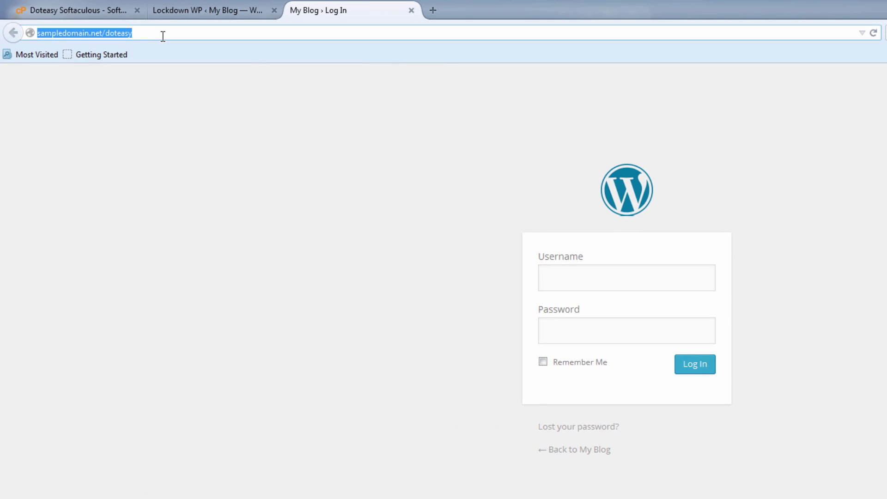
click(162, 35)
key(BackSpace)
key(BackSpace)
key(BackSpace)
key(BackSpace)
key(BackSpace)
key(BackSpace)
key(BackSpace)
text(w)
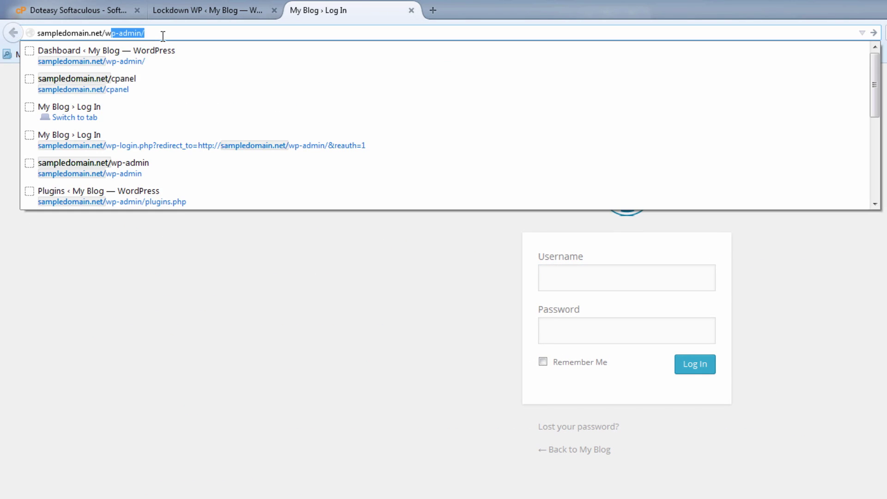
text(p-admin)
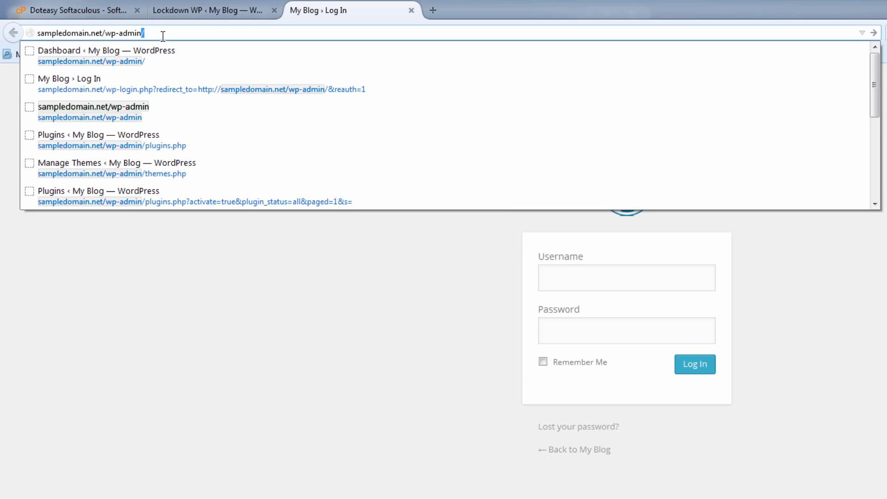
Step: Return to the Lockdown WP settings tab and log out of the WordPress admin
click(191, 15)
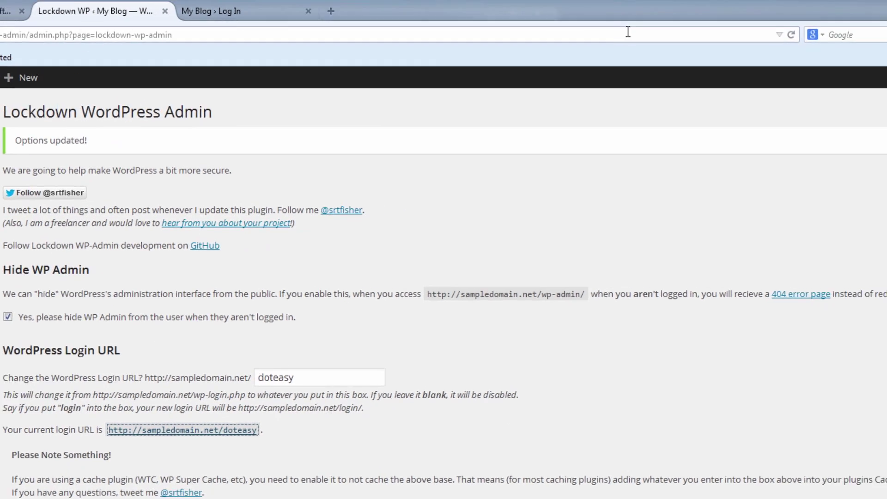
mouse_move(886, 76)
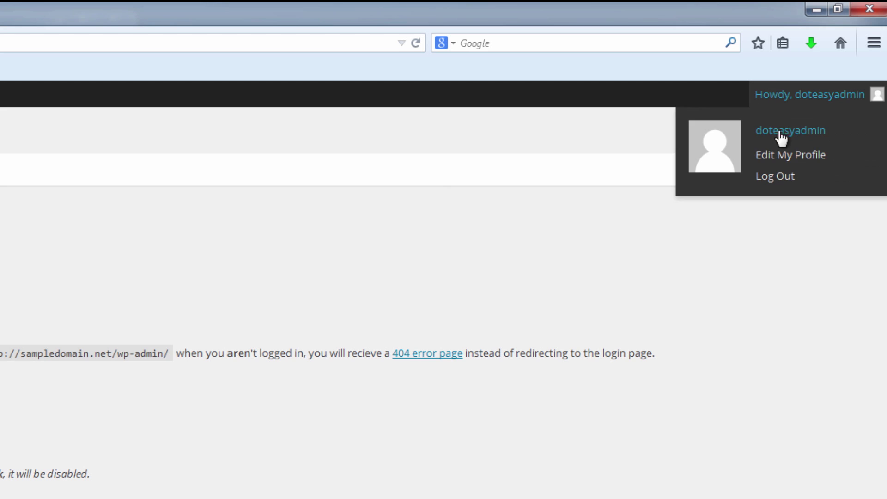
click(776, 176)
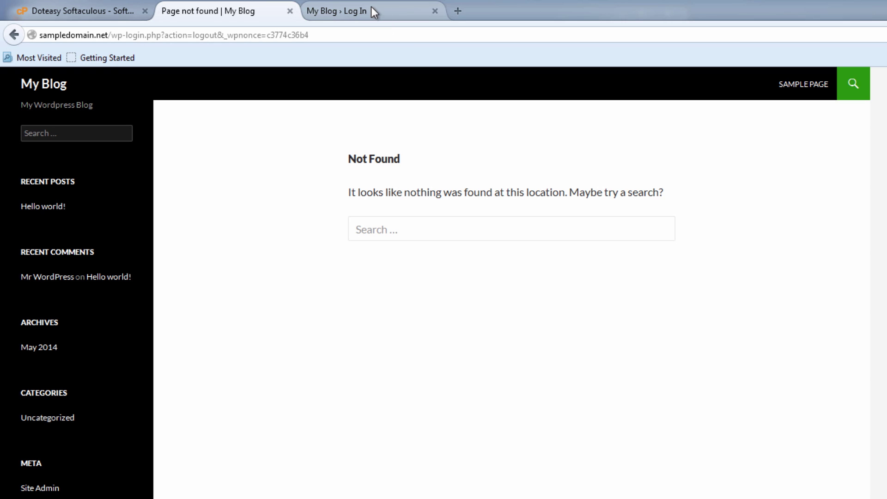
Step: Load sampledomain.net/wp-admin/ in the login tab to confirm it returns Not Found
click(370, 7)
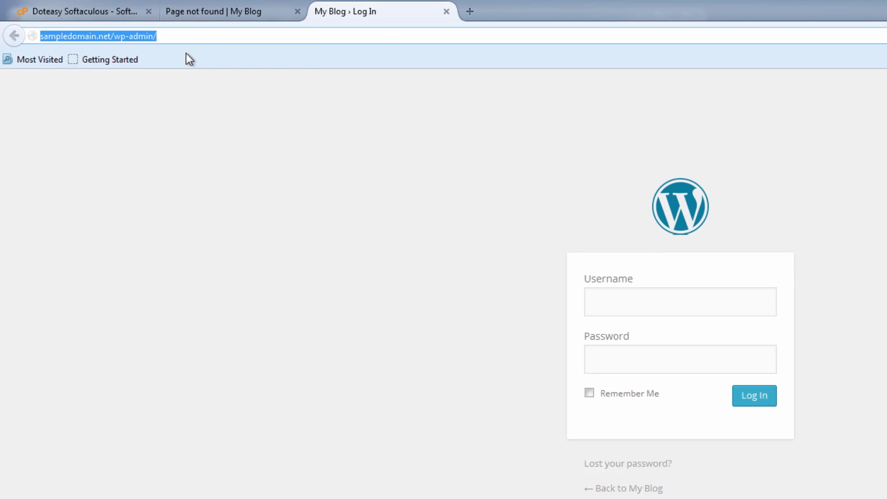
click(175, 37)
key(BackSpace)
key(BackSpace)
key(BackSpace)
key(BackSpace)
key(BackSpace)
key(BackSpace)
key(BackSpace)
key(BackSpace)
key(BackSpace)
text(wp-admin/)
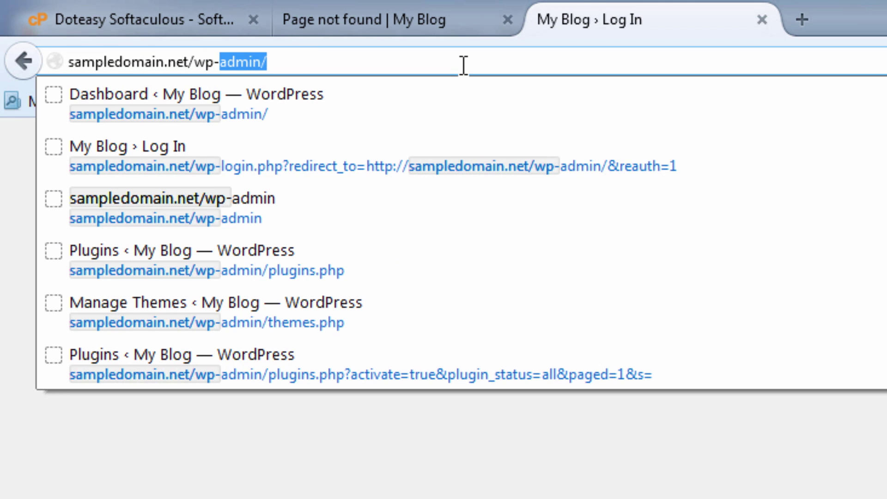
key(Return)
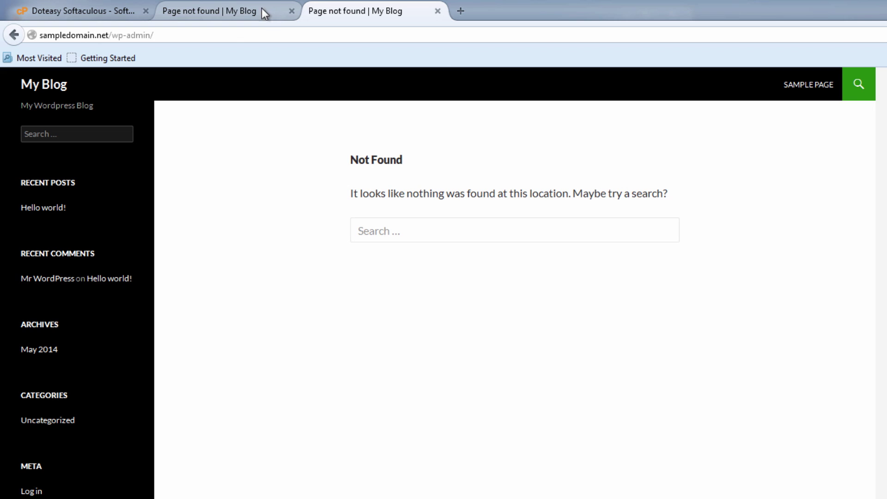
Step: Load sampledomain.net/doteasy in the Not Found tab to reach the WordPress login form
click(229, 3)
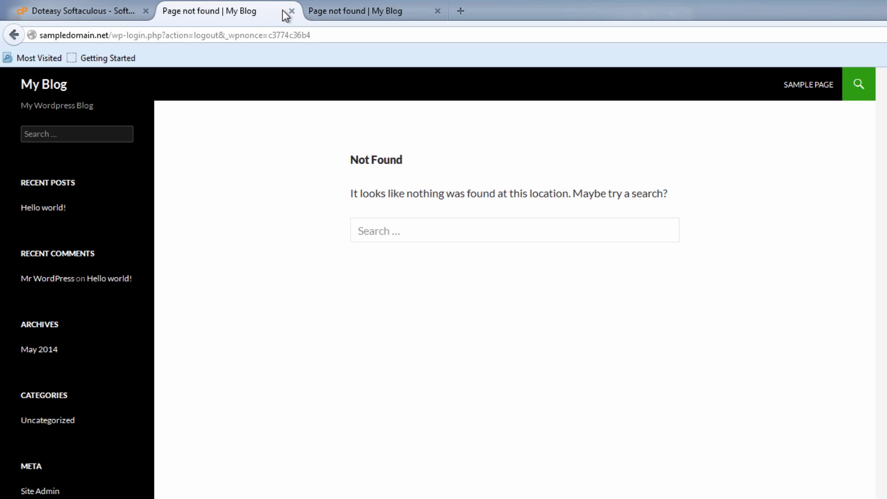
click(362, 12)
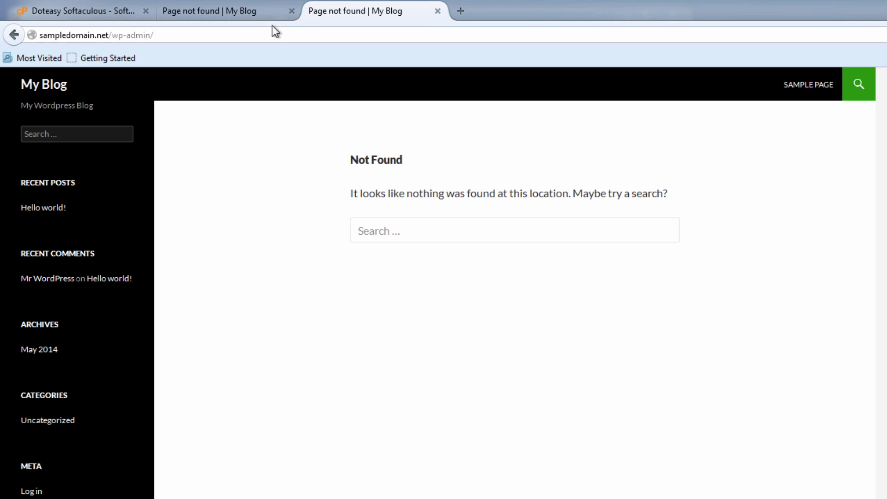
click(248, 35)
click(249, 36)
key(BackSpace)
key(BackSpace)
key(BackSpace)
key(BackSpace)
key(BackSpace)
key(BackSpace)
key(BackSpace)
key(BackSpace)
key(BackSpace)
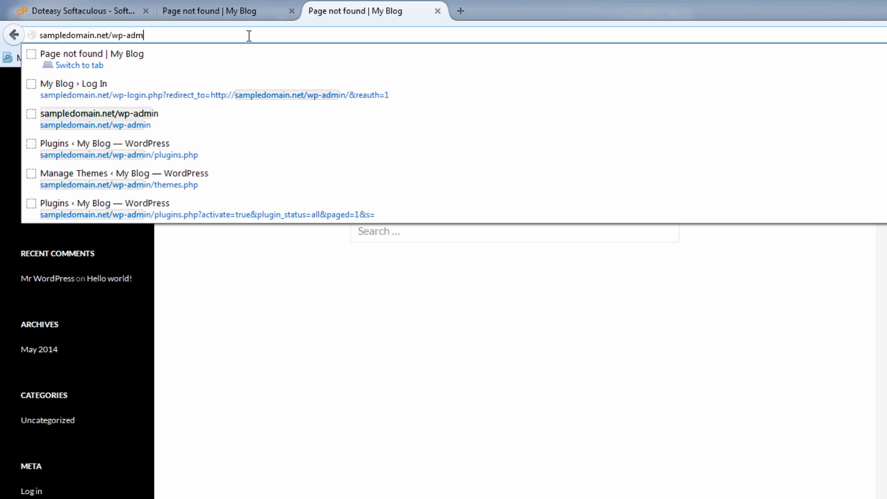
text(doteasy)
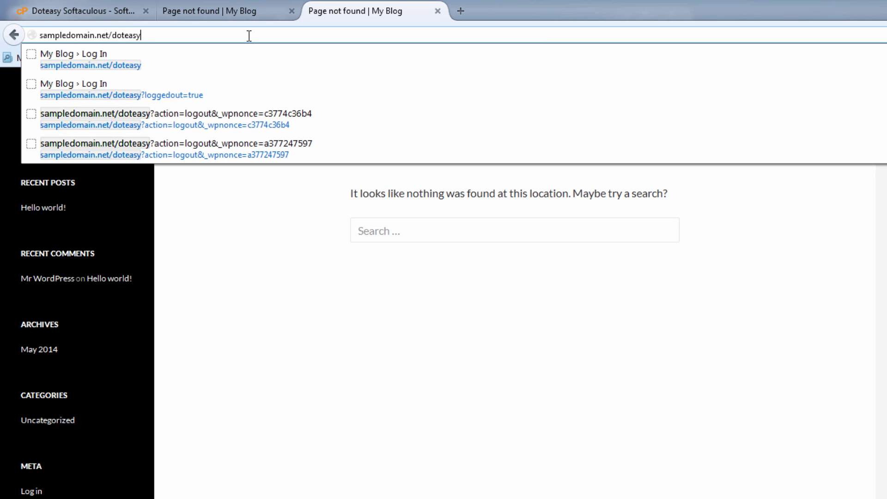
key(Return)
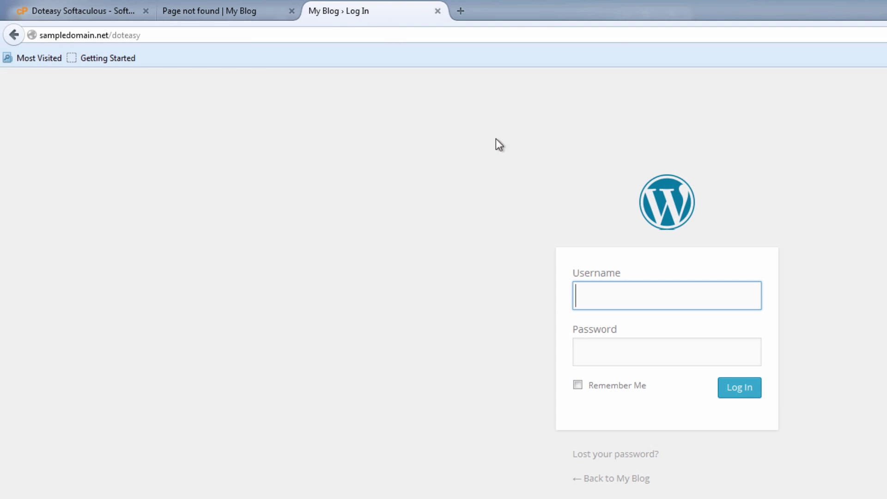